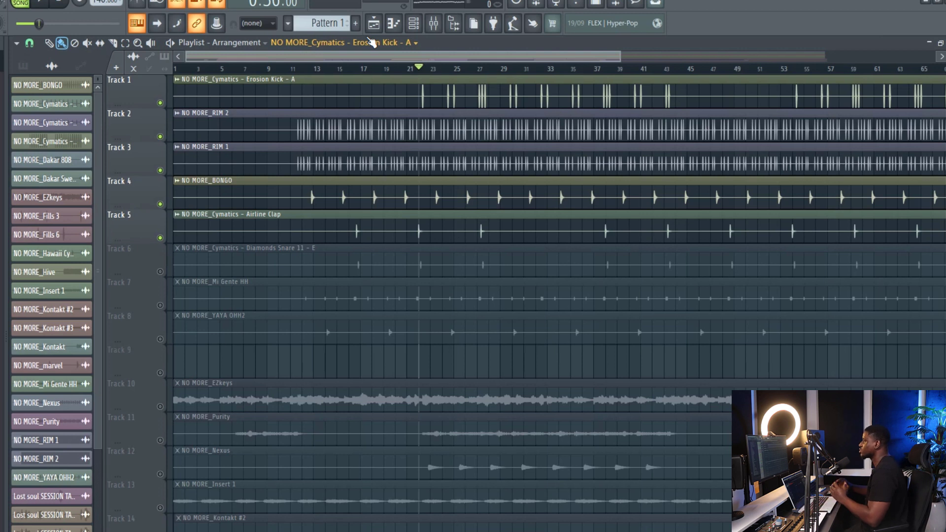
# Play back the drum arrangement and add Transient Processor to the NO MORE_RIM 2 mixer track on insert 2.
pyautogui.press('space')
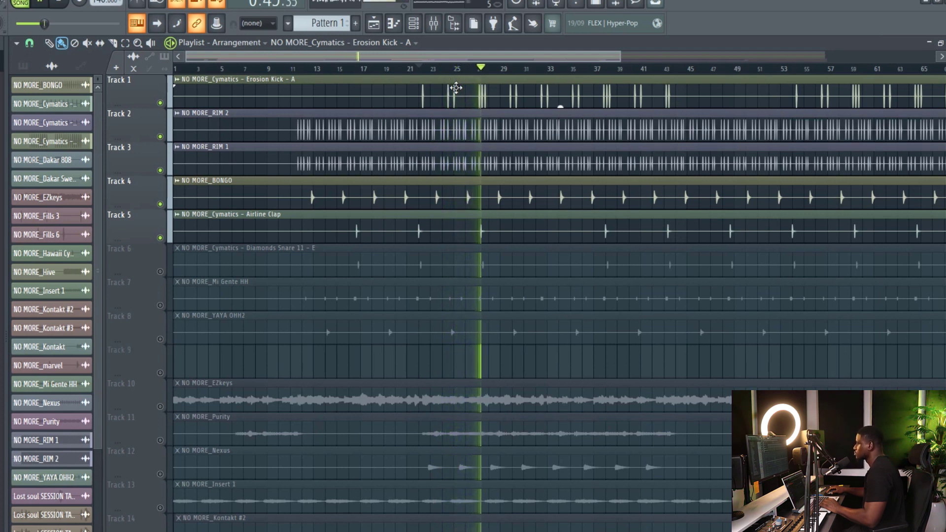
pyautogui.press('space')
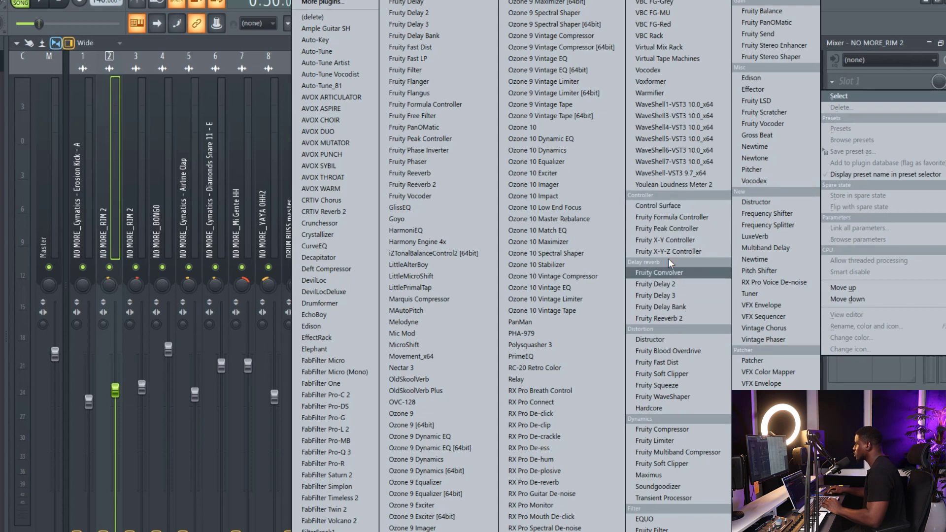
pyautogui.press('t')
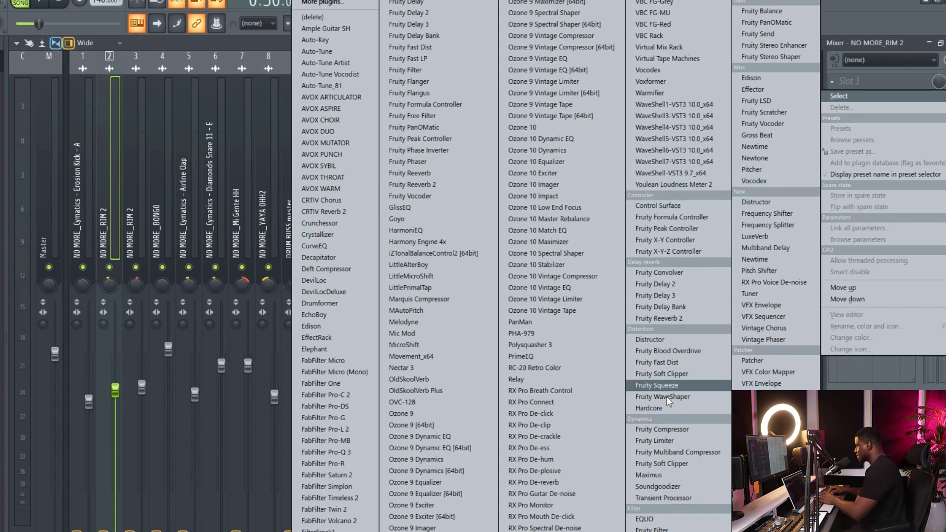
pyautogui.click(662, 499)
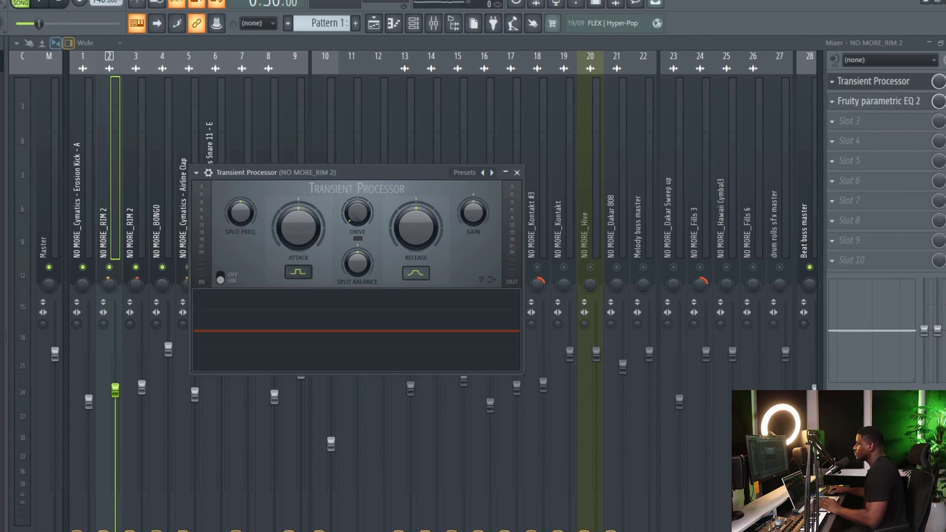
# Change the Attack shape of insert 2's Transient Processor from the square pulse to the broad rounded curve.
pyautogui.click(294, 269)
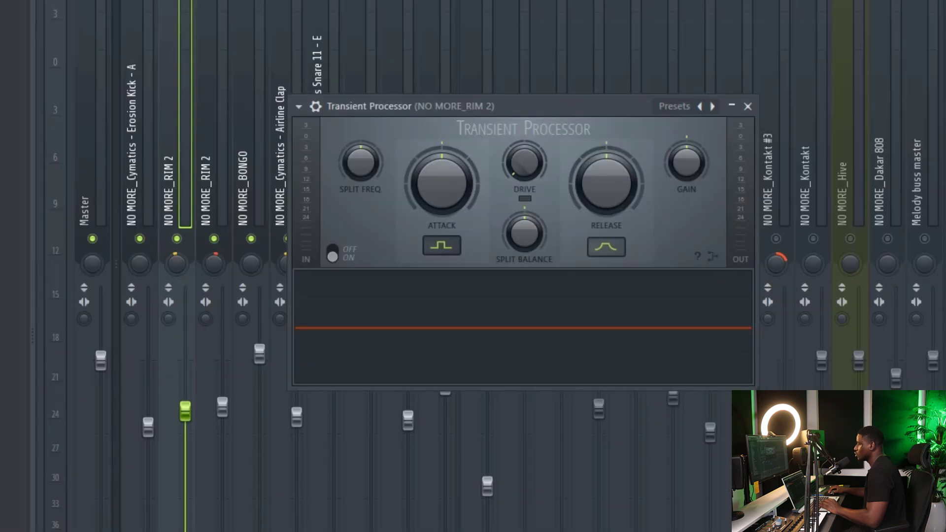
pyautogui.click(440, 242)
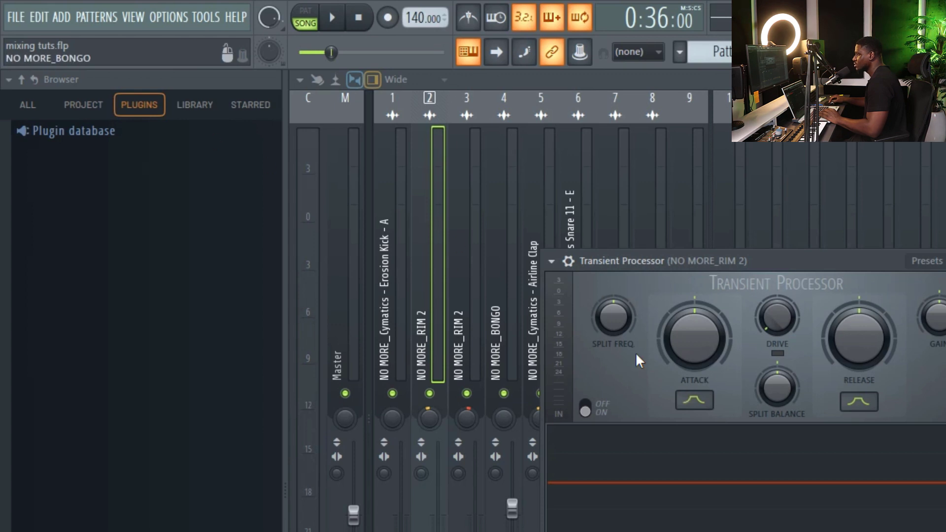
pyautogui.click(689, 398)
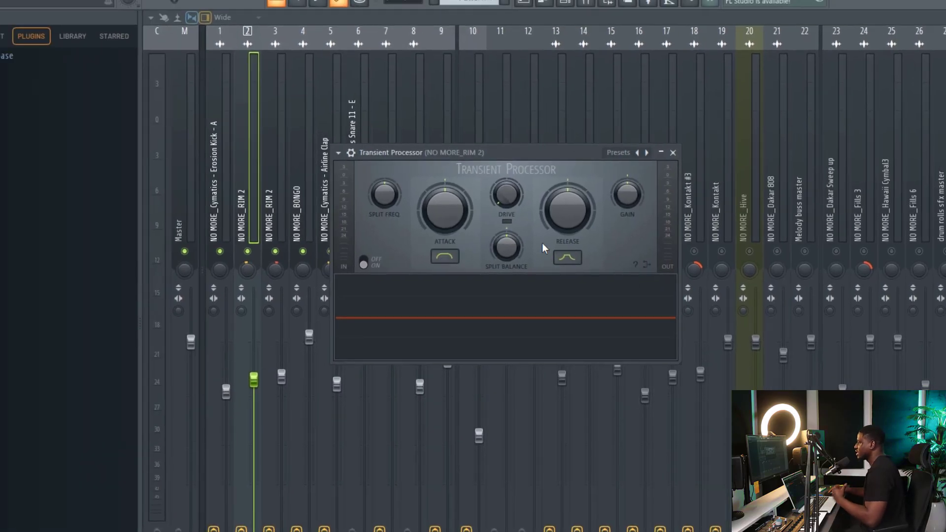
# Solo the NO MORE_RIM 2 track on insert 2 and play it back with its Transient Processor.
pyautogui.click(276, 251)
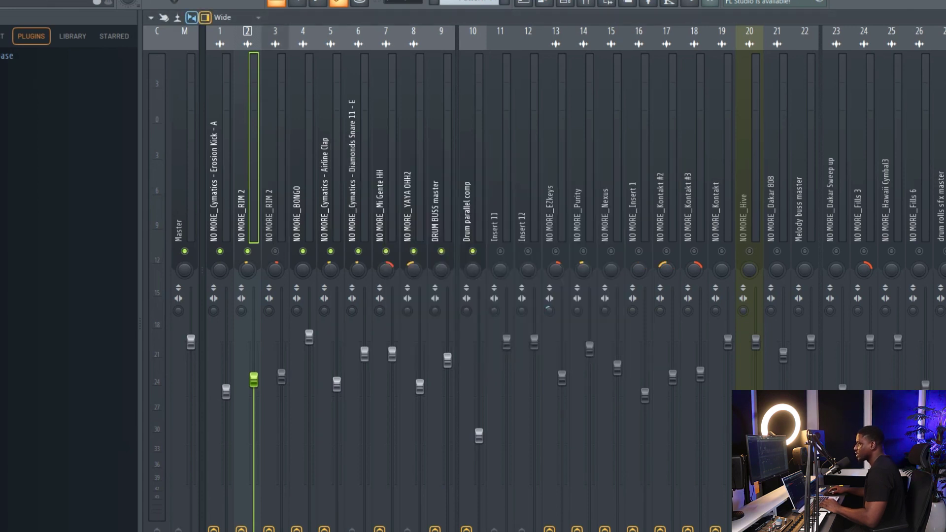
pyautogui.press('space')
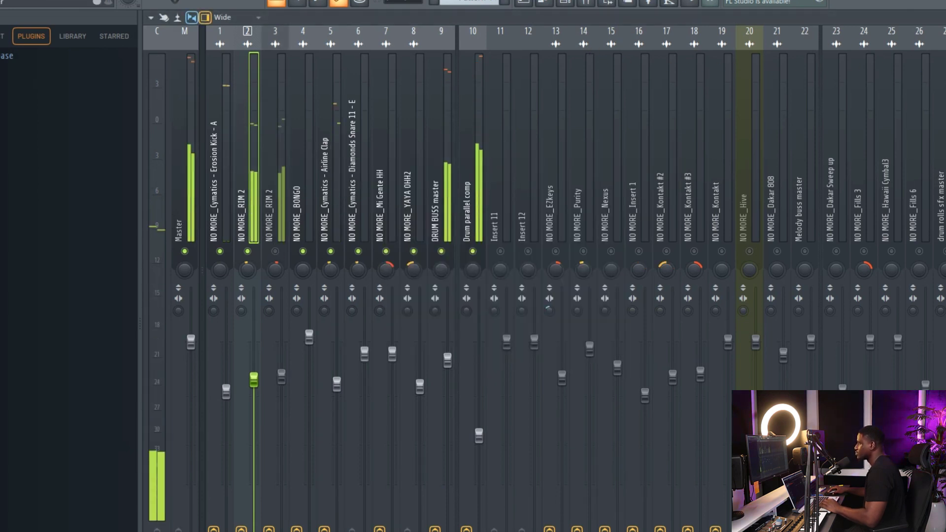
pyautogui.press('space')
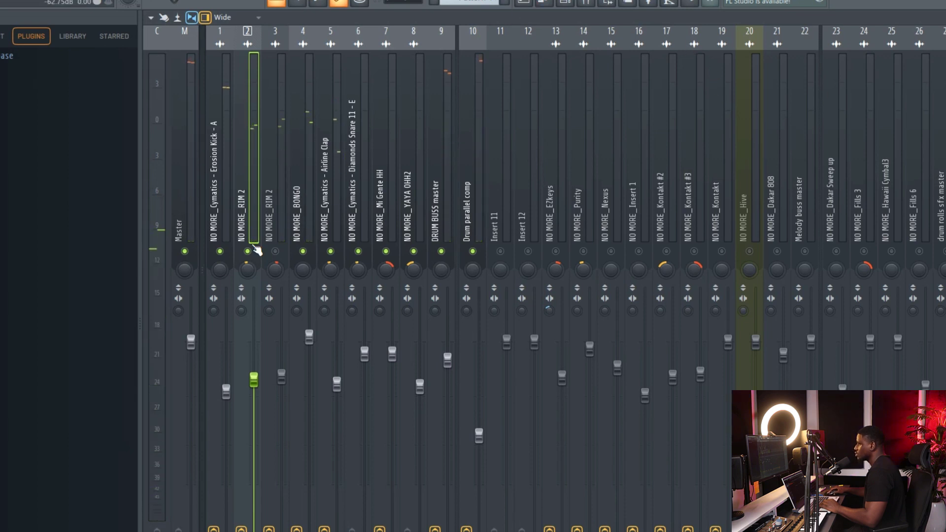
pyautogui.rightClick(247, 252)
pyautogui.press('space')
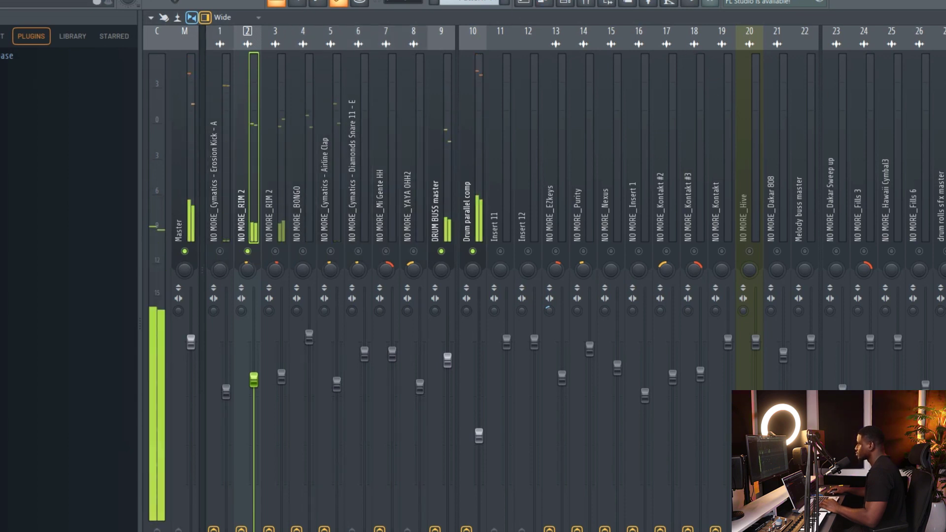
pyautogui.click(944, 99)
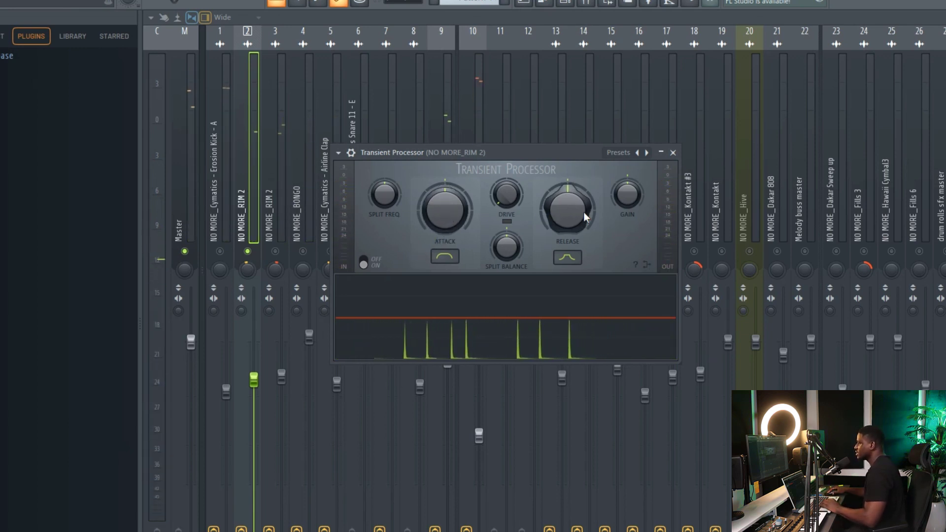
# Turn the Release of insert 2's Transient Processor well above centre and audition the rim.
pyautogui.moveTo(567, 211); pyautogui.dragTo(567, 170)
pyautogui.press('space')
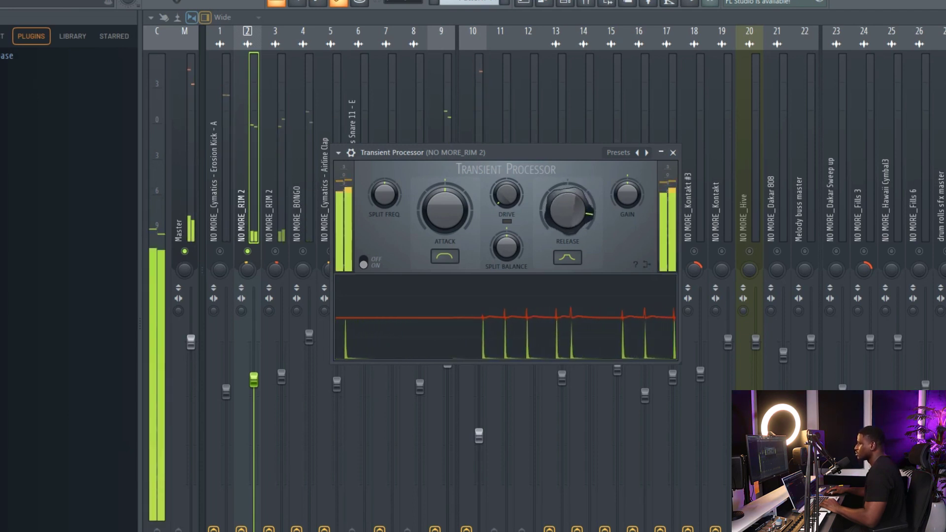
pyautogui.press('space')
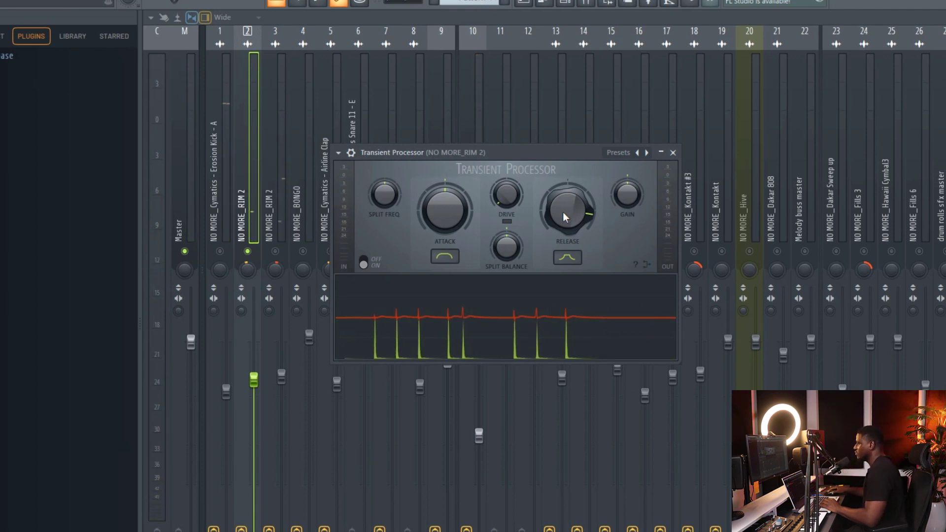
# Turn the Release of insert 2's Transient Processor below centre and audition the shortened rim.
pyautogui.moveTo(567, 209); pyautogui.dragTo(566, 232)
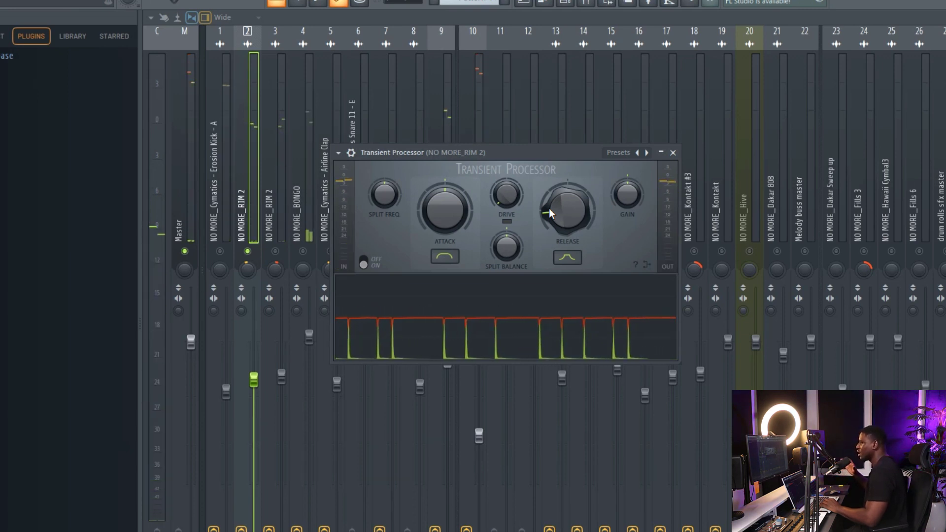
pyautogui.press('space')
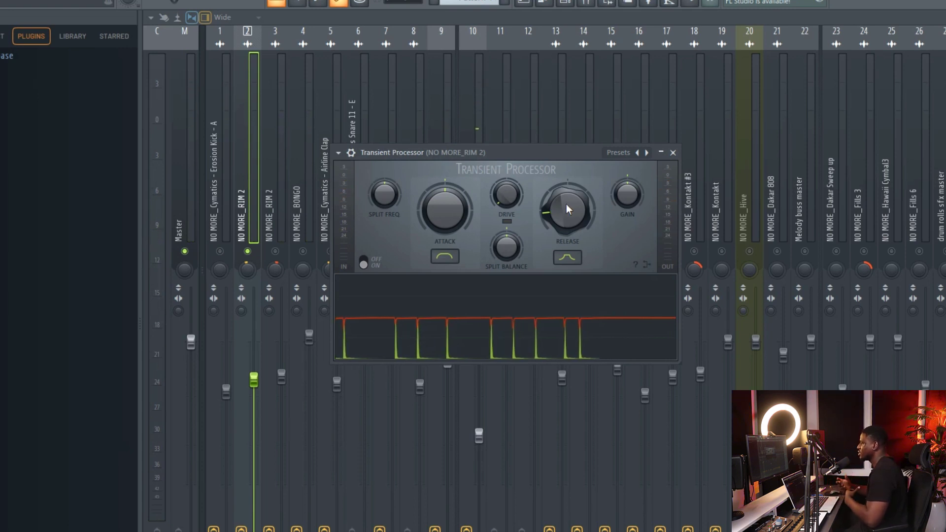
pyautogui.press('space')
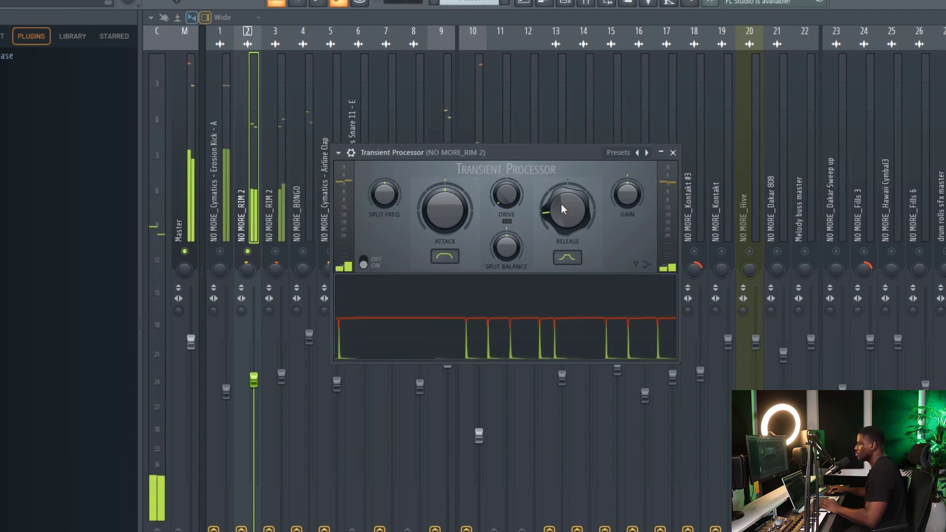
pyautogui.press('space')
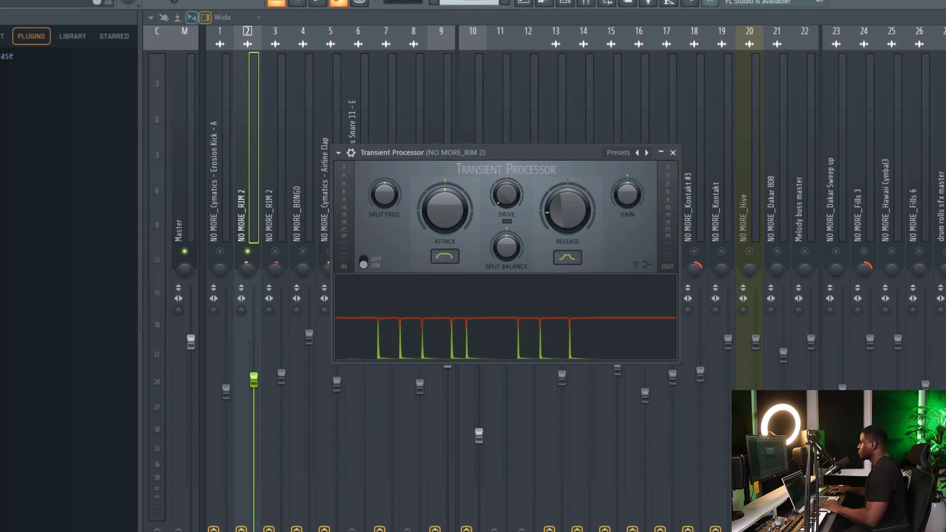
# Unmute the rim track on insert 3 and turn its Transient Processor Release below centre.
pyautogui.click(273, 195)
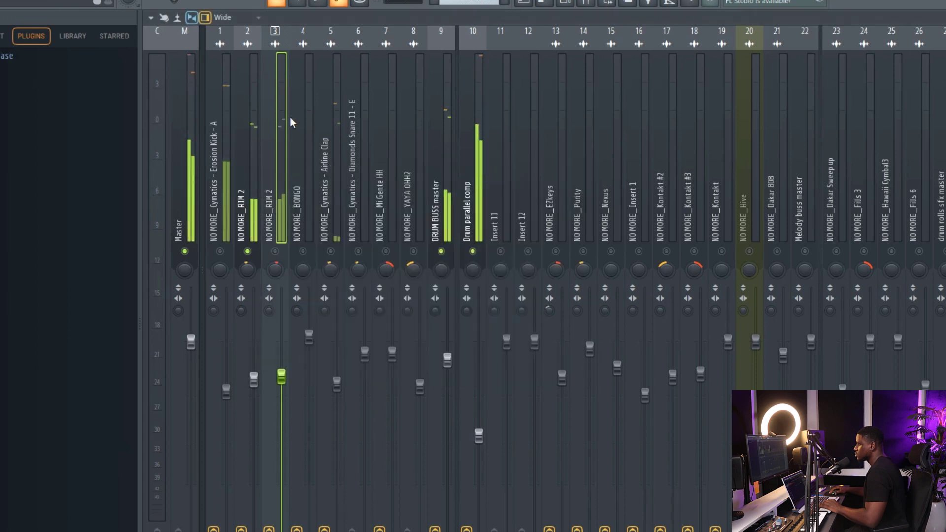
pyautogui.click(293, 123)
pyautogui.click(275, 251)
pyautogui.click(275, 224)
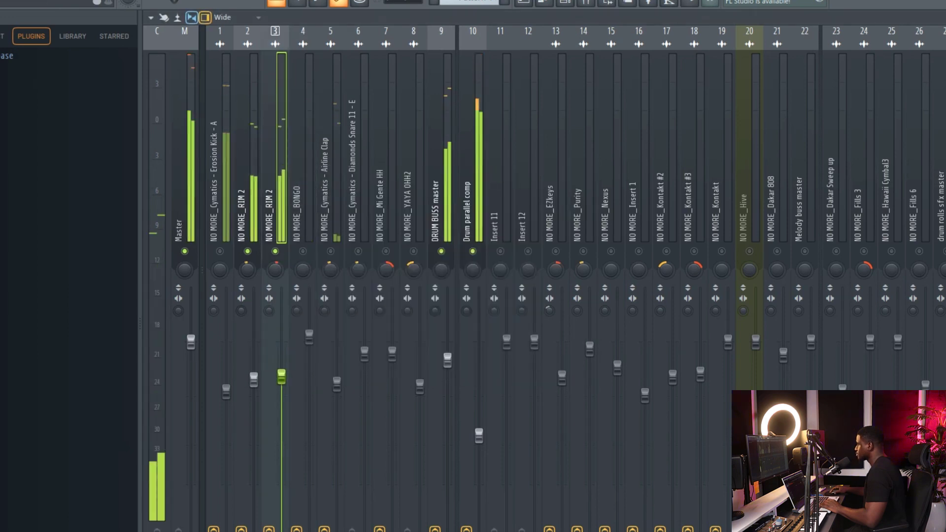
pyautogui.click(944, 73)
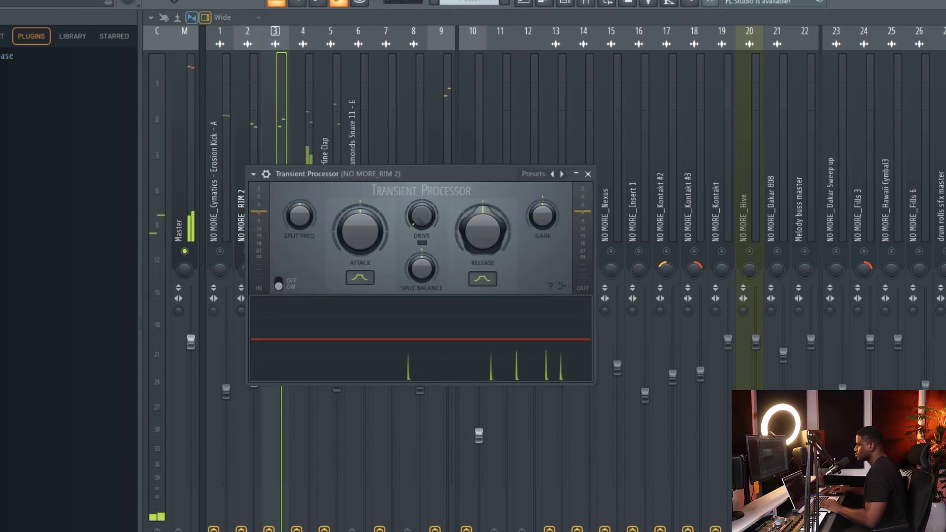
pyautogui.moveTo(483, 232); pyautogui.dragTo(481, 235)
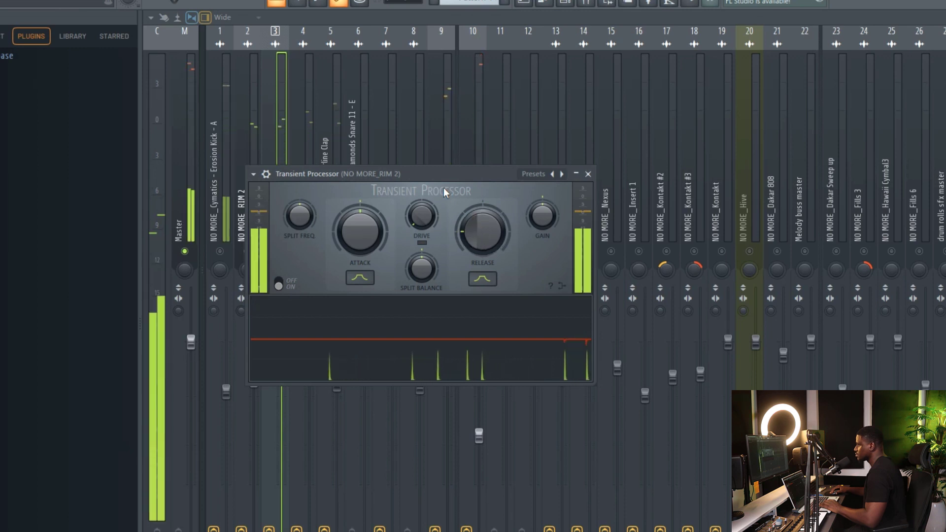
# Audition the two rim tracks on inserts 2 and 3 together, switching between them, and stop playback.
pyautogui.click(257, 123)
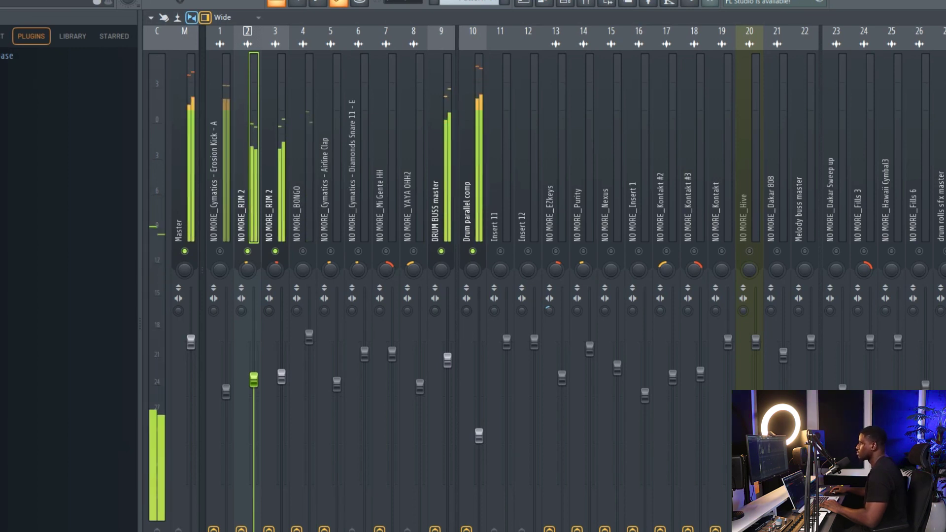
pyautogui.click(269, 218)
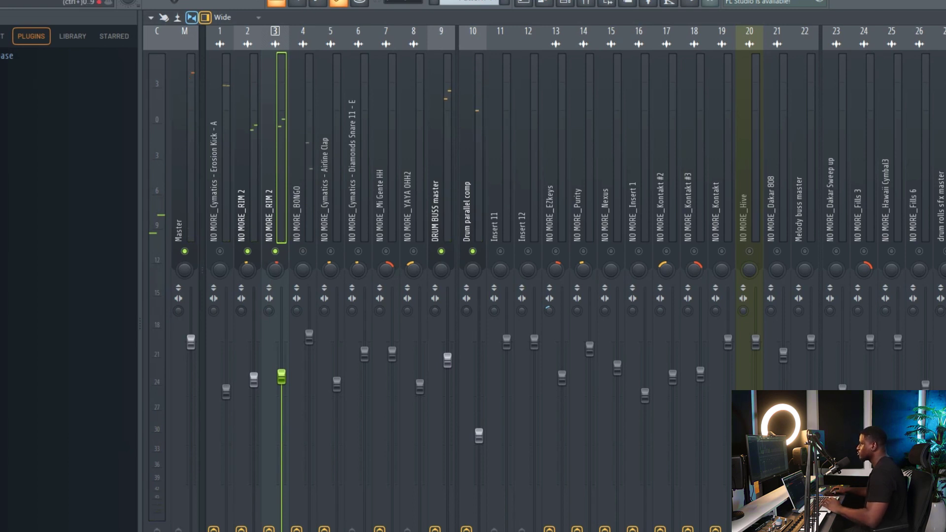
pyautogui.click(244, 201)
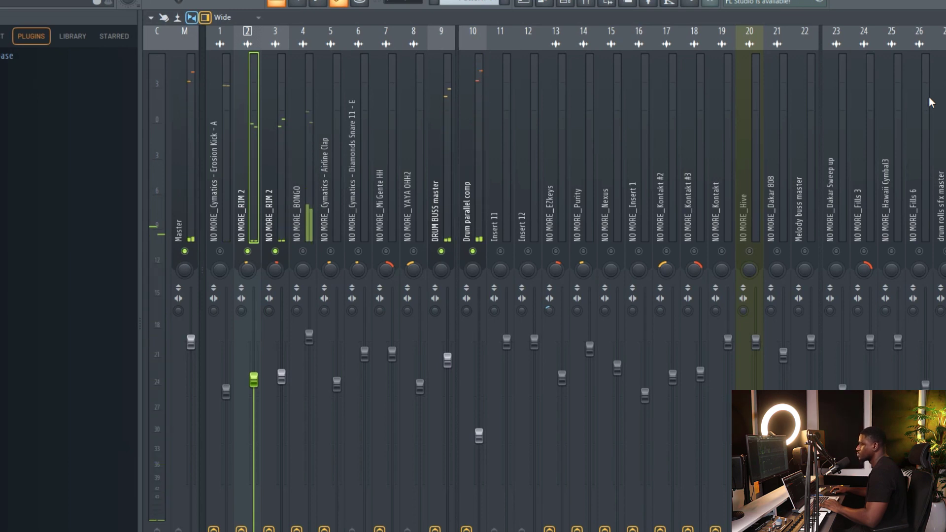
pyautogui.press('space')
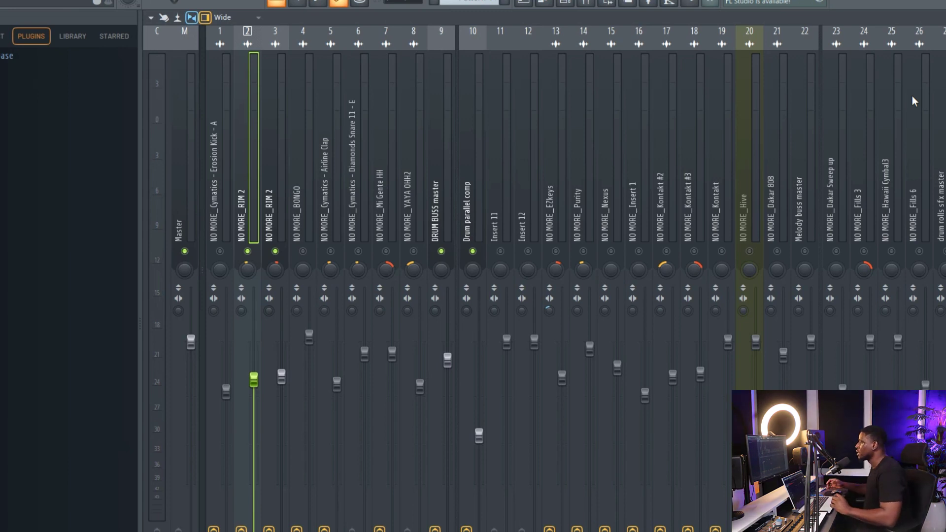
# Add Transient Processor to the Erosion Kick track on insert 1, with Release at minimum and Attack turned fully up.
pyautogui.click(231, 264)
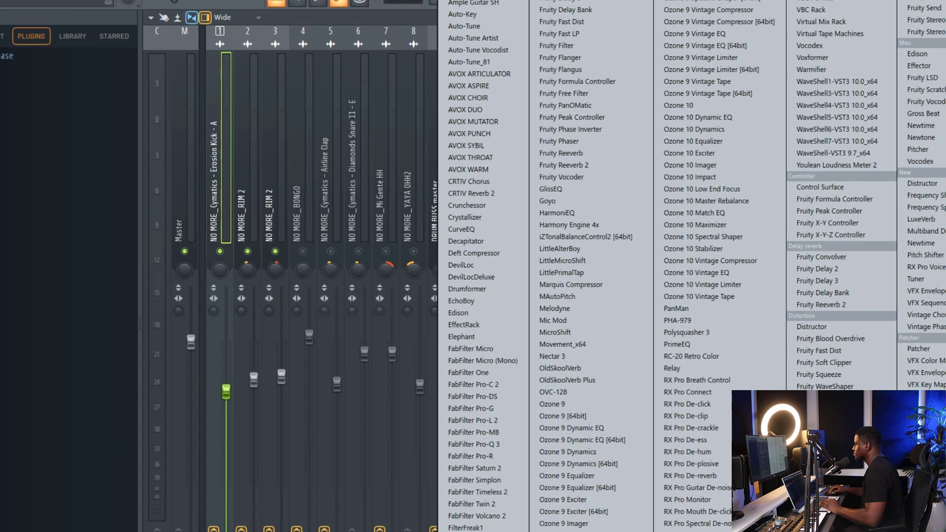
pyautogui.click(825, 480)
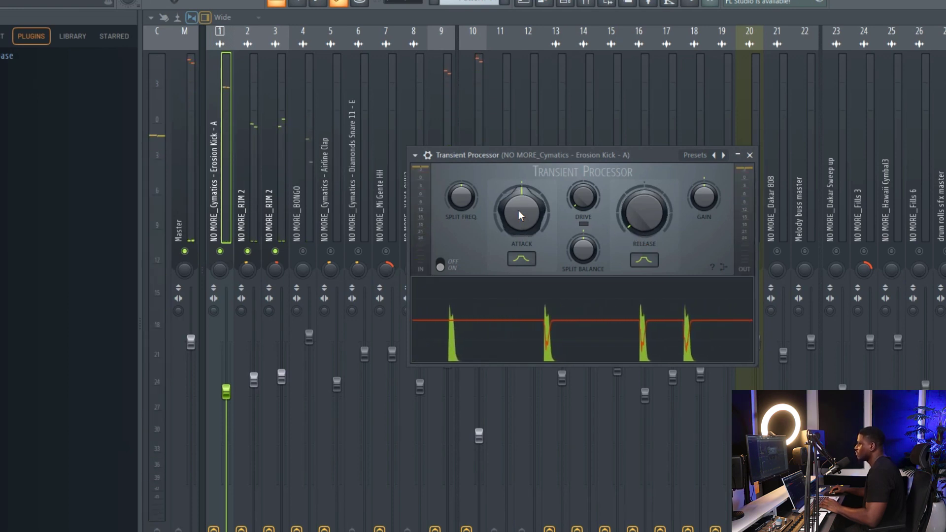
pyautogui.moveTo(517, 209); pyautogui.dragTo(518, 167)
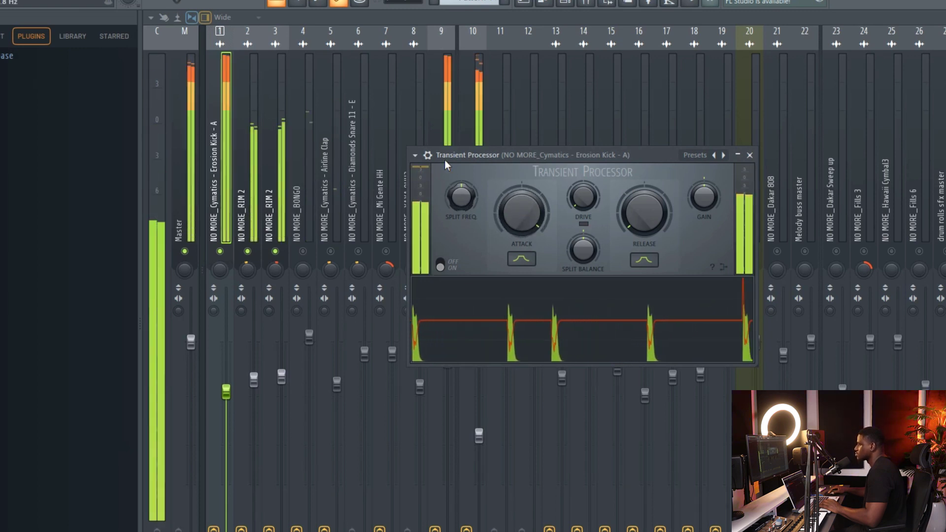
# Show the plugin wrapper options and compare the kick with its Transient Processor bypassed and enabled.
pyautogui.click(428, 155)
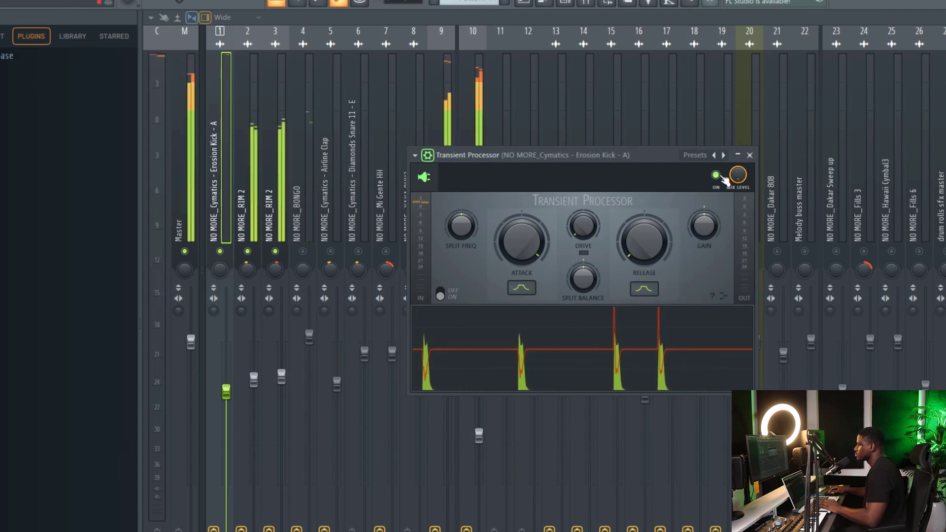
pyautogui.press('space')
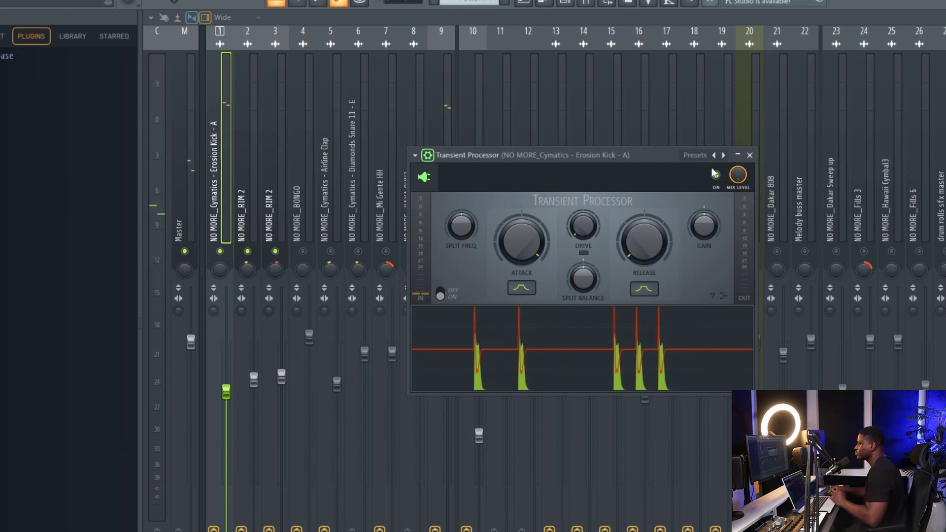
pyautogui.press('space')
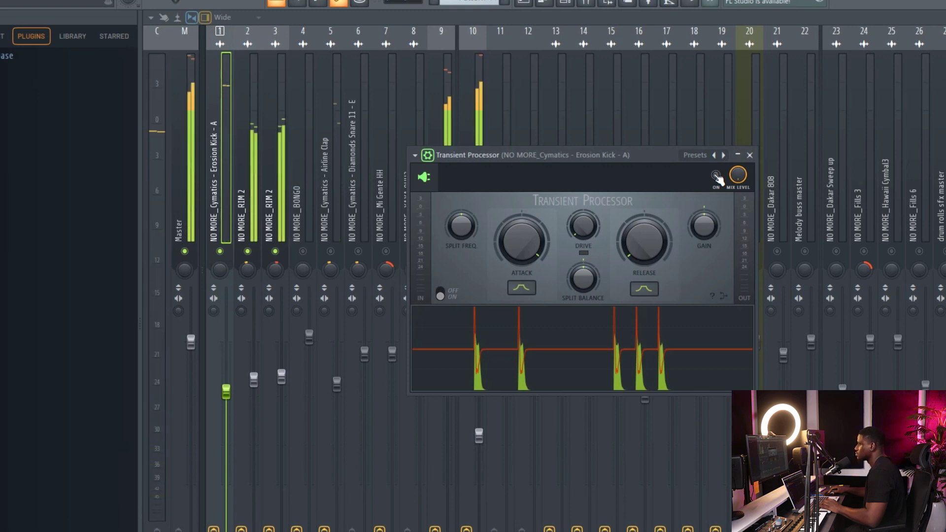
pyautogui.click(717, 175)
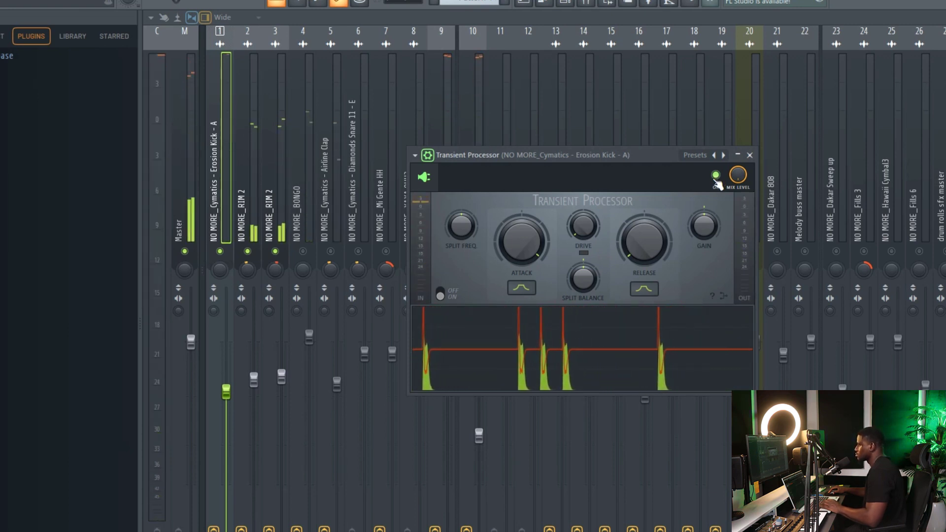
# Change the Attack shape of the kick's Transient Processor to the broad rounded curve.
pyautogui.moveTo(522, 291); pyautogui.dragTo(524, 288)
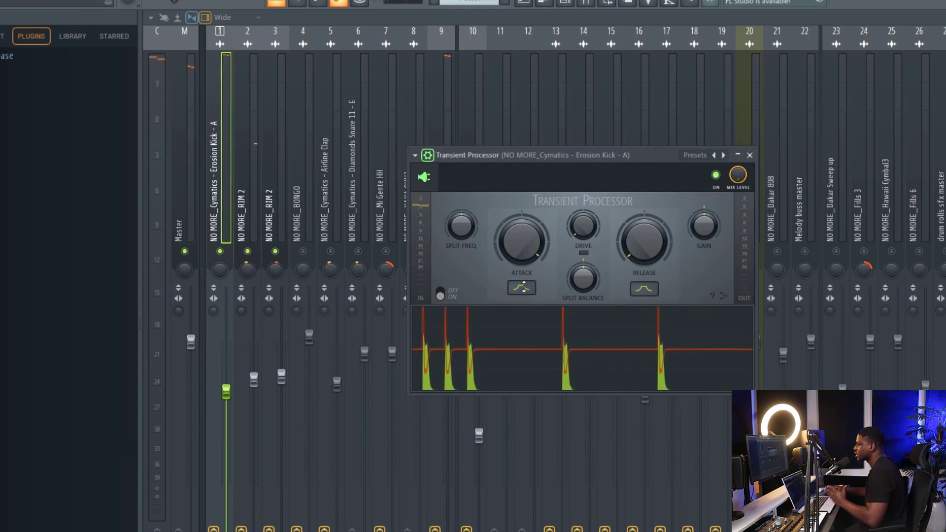
pyautogui.moveTo(523, 290); pyautogui.dragTo(524, 283)
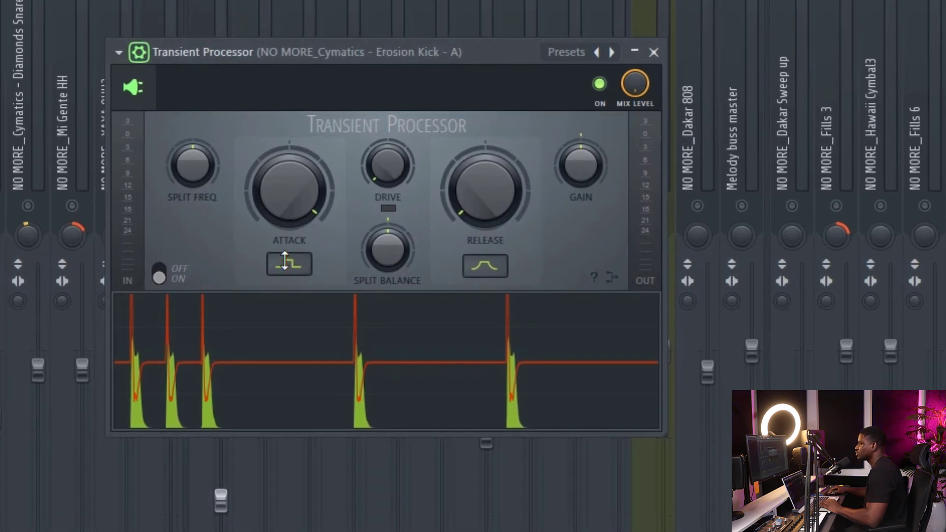
pyautogui.moveTo(285, 256); pyautogui.dragTo(352, 38)
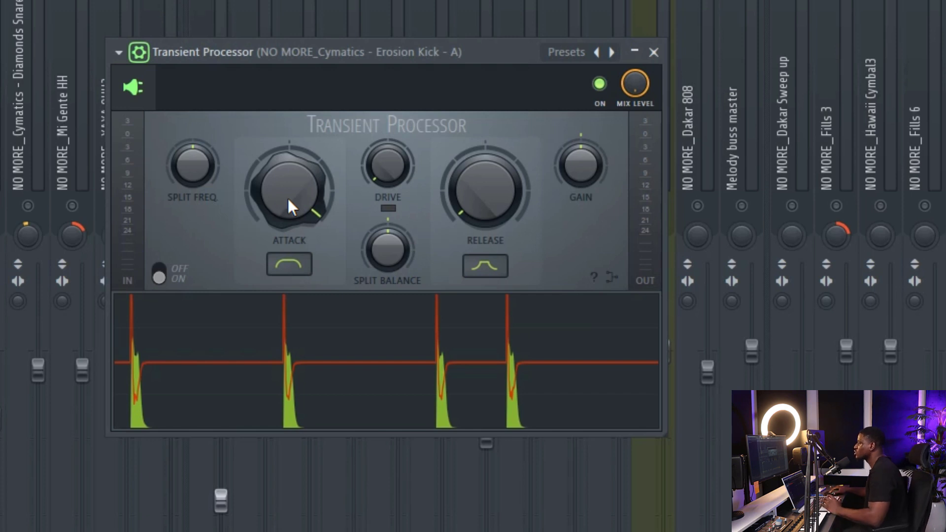
# Turn the Attack of the kick's Transient Processor down to minimum, audition it, and close the plugin window.
pyautogui.moveTo(288, 184); pyautogui.dragTo(288, 281)
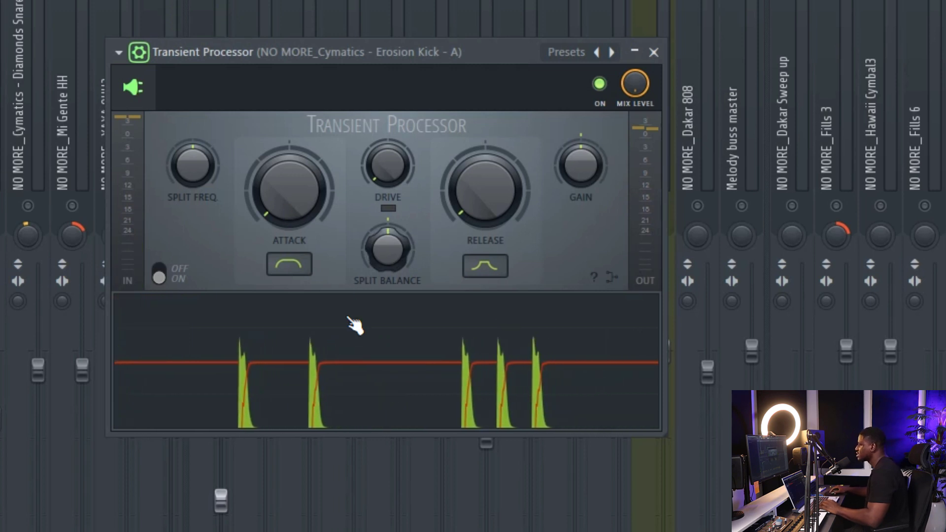
pyautogui.moveTo(326, 339)
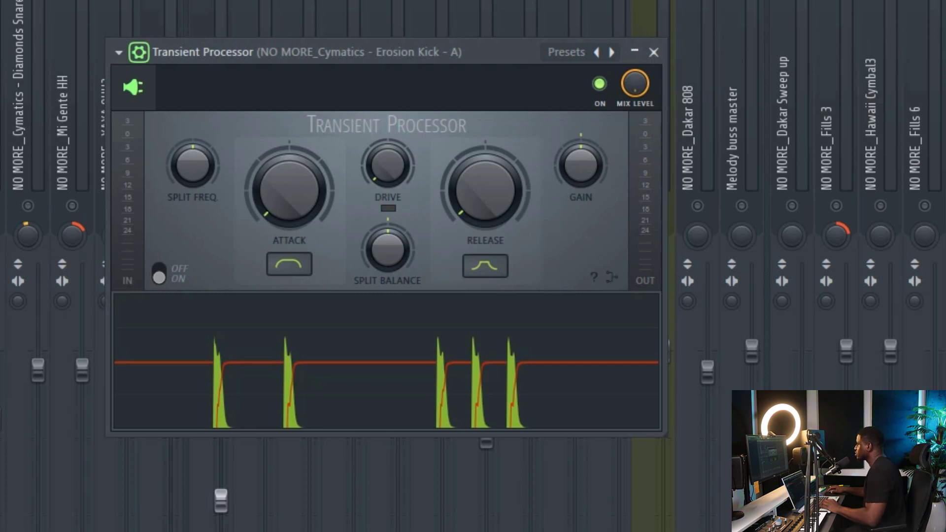
pyautogui.press('Escape')
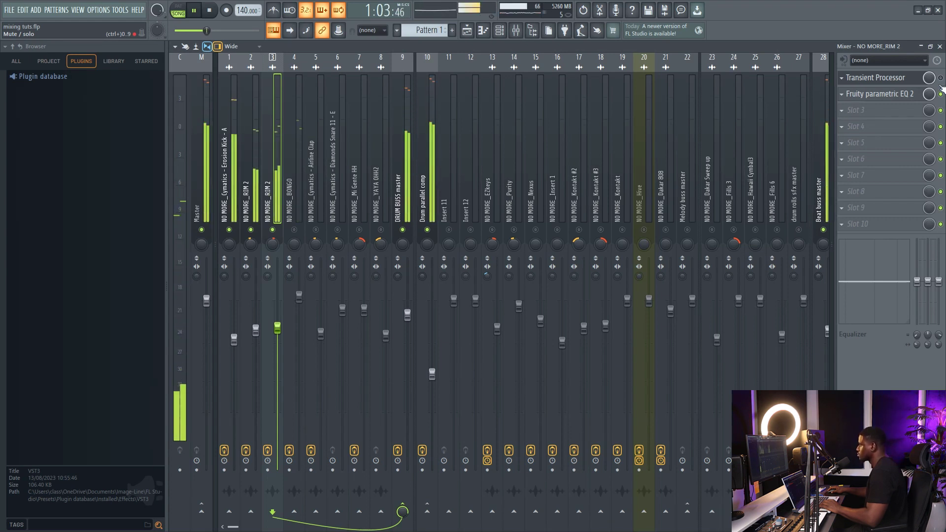
# Toggle the Transient Processor on insert 3 and select the Erosion Kick track to compare the drums with and without processing.
pyautogui.click(941, 79)
pyautogui.press('space')
pyautogui.click(227, 161)
pyautogui.press('space')
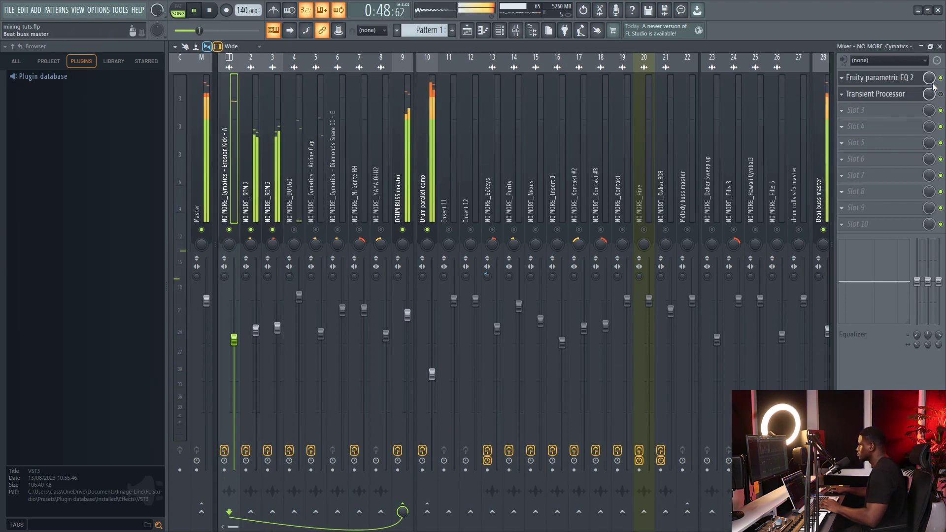